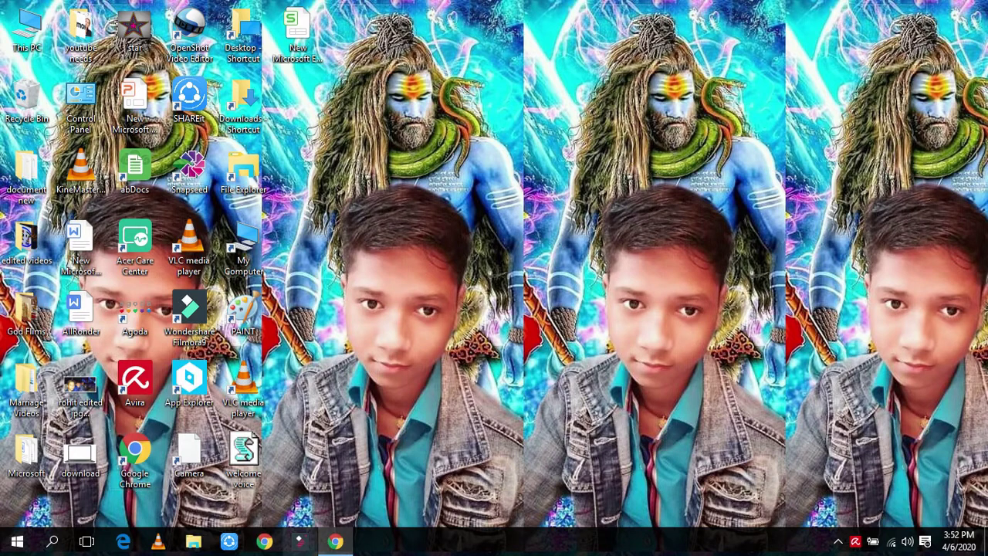
Restore the Chrome window and go to renderforest.com.
left_click(332, 545)
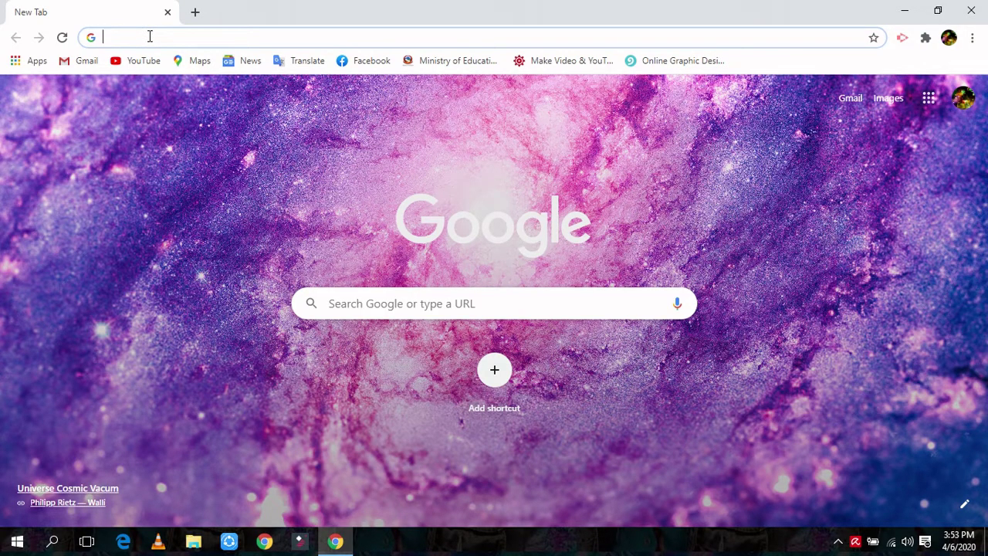
type("renderforest.com")
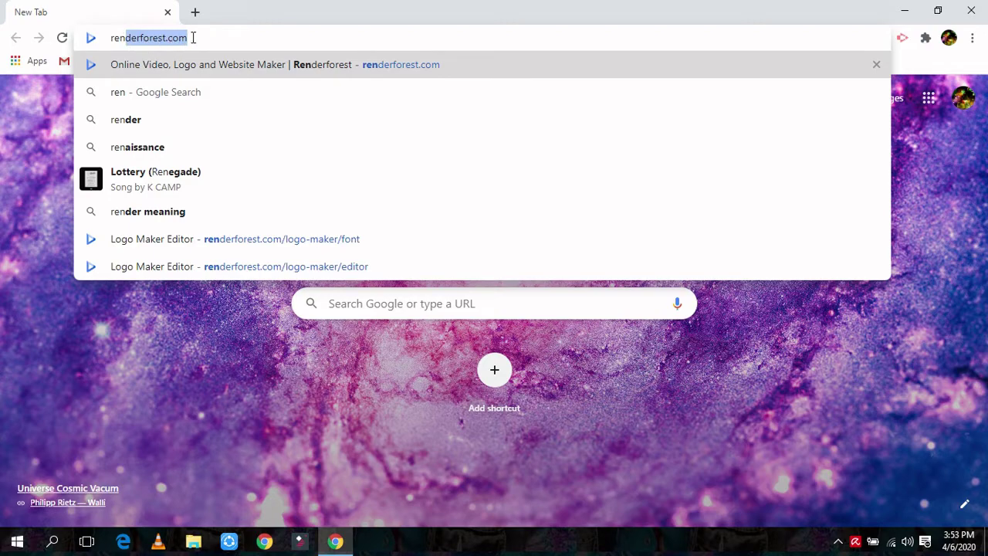
key("Return")
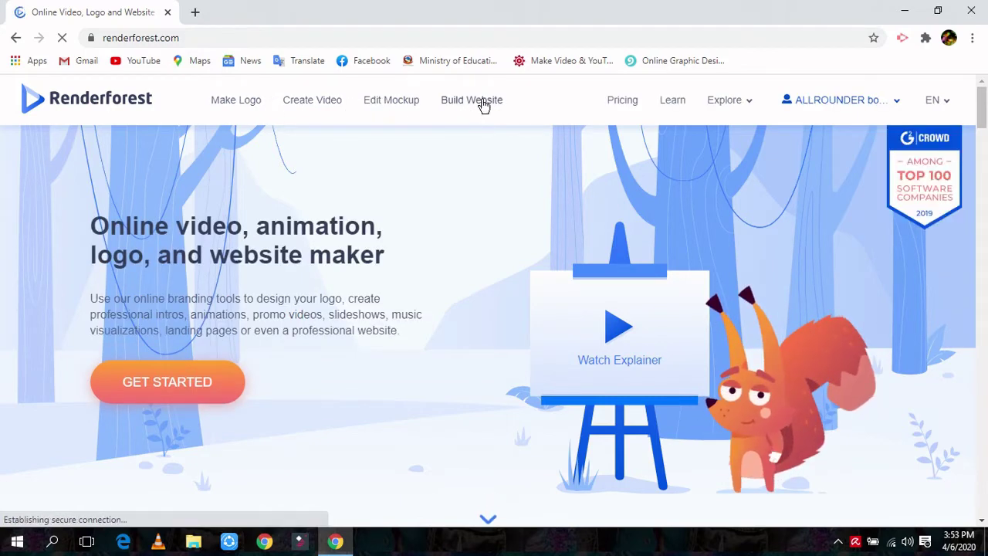
Open Create Video's templates gallery and scroll down to the Virtual Reality Logo Reveal template.
left_click(315, 108)
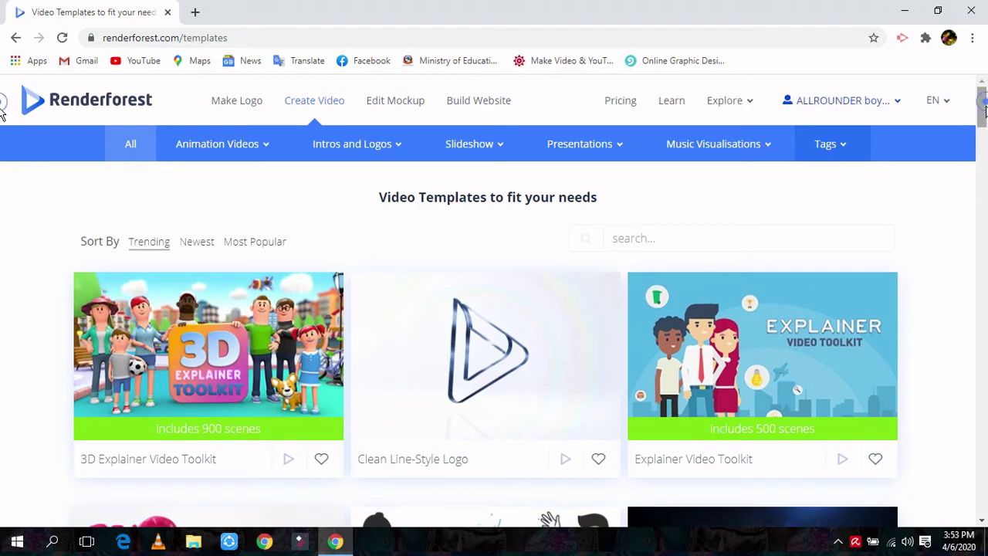
scroll(3, 135, "down", 4)
scroll(2, 141, "down", 4)
scroll(3, 154, "down", 1)
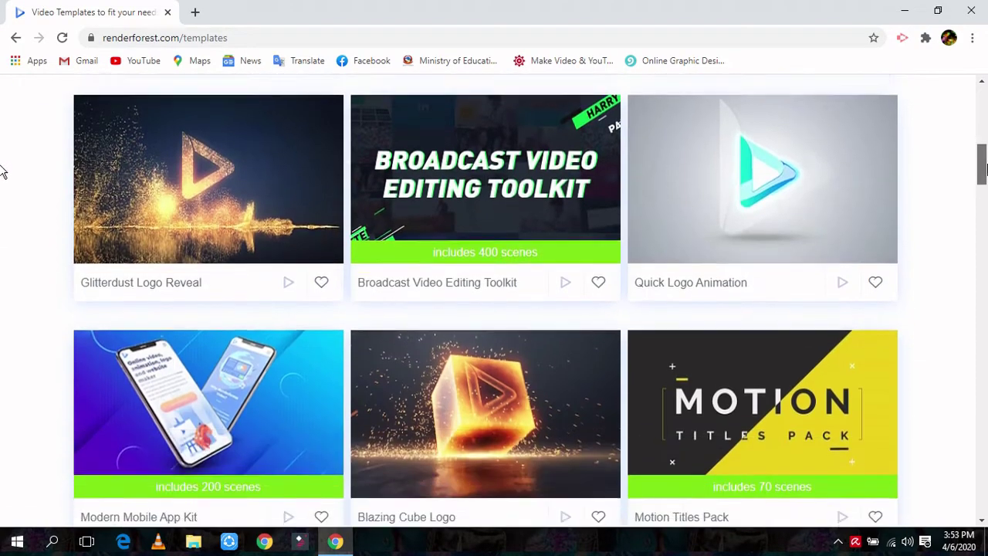
scroll(2, 162, "down", 1)
scroll(3, 185, "down", 4)
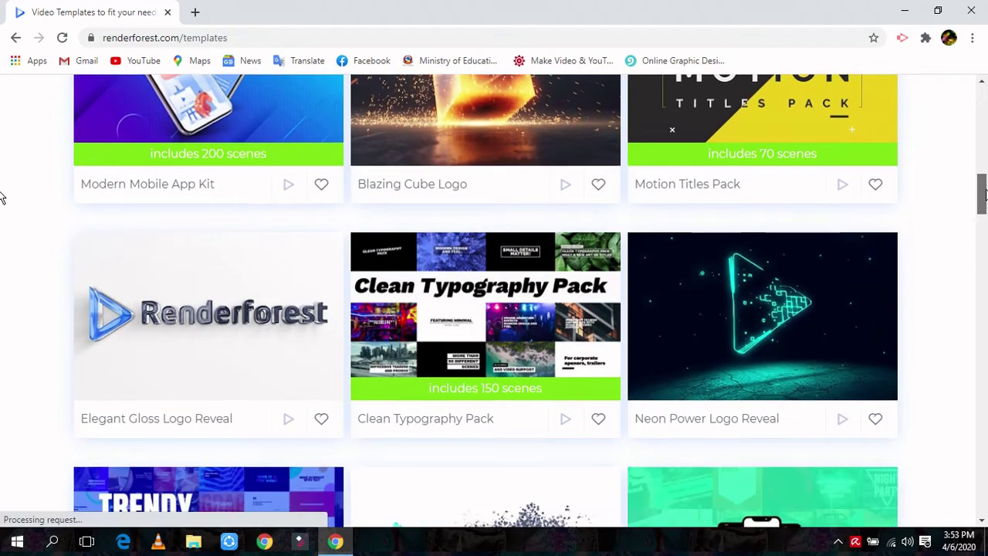
scroll(2, 198, "down", 3)
scroll(2, 216, "down", 1)
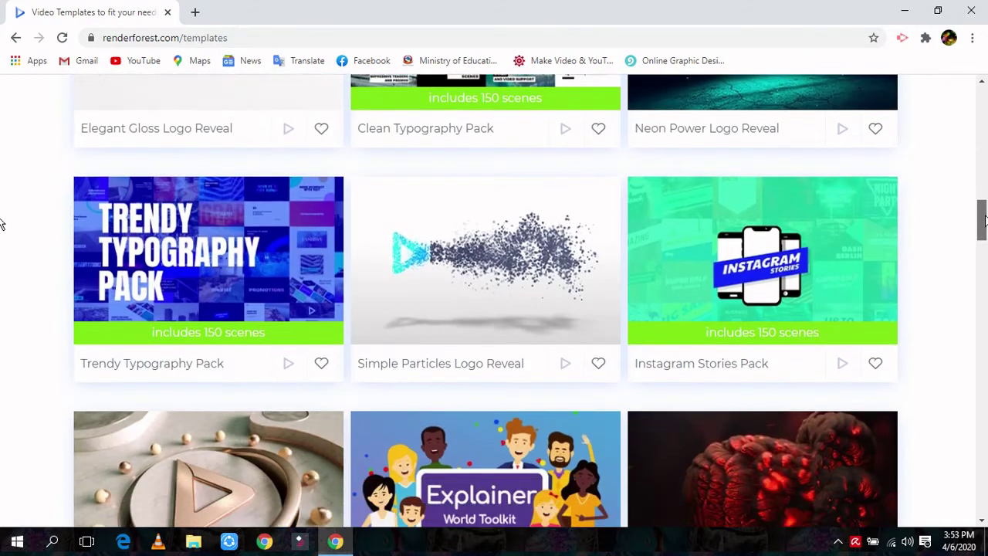
scroll(3, 231, "down", 1)
scroll(1, 247, "down", 3)
scroll(3, 262, "down", 2)
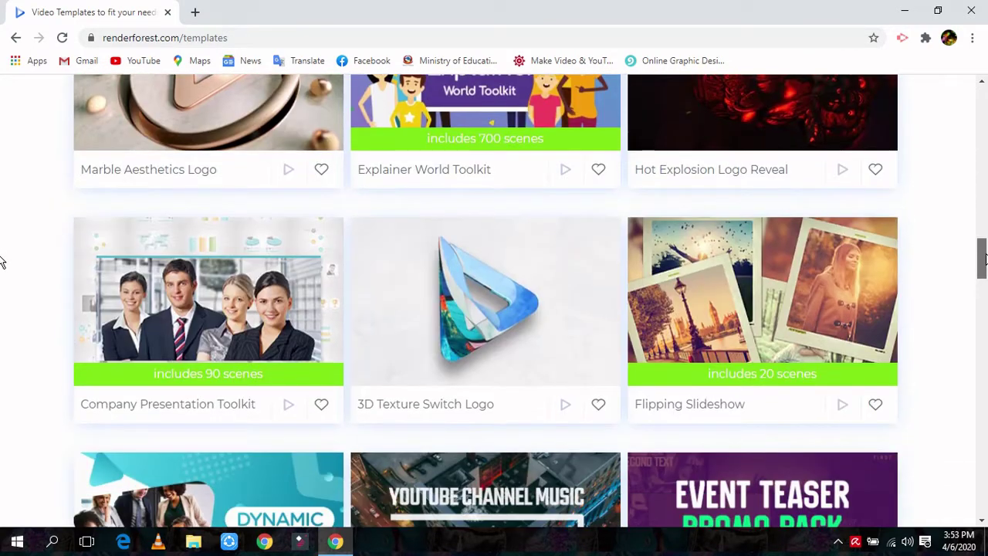
left_click_drag(985, 259, 982, 422)
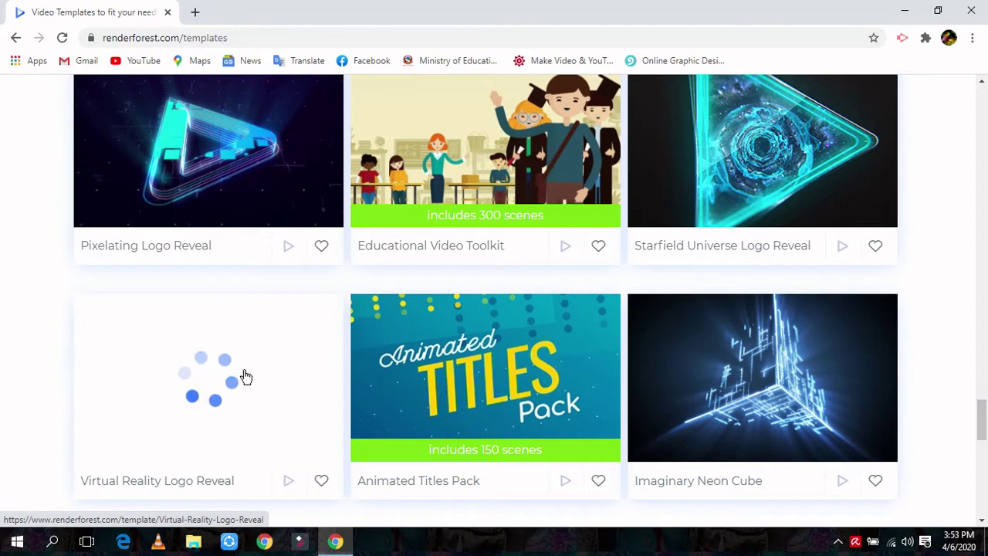
Create a new project from the Virtual Reality Logo Reveal template page.
left_click(244, 374)
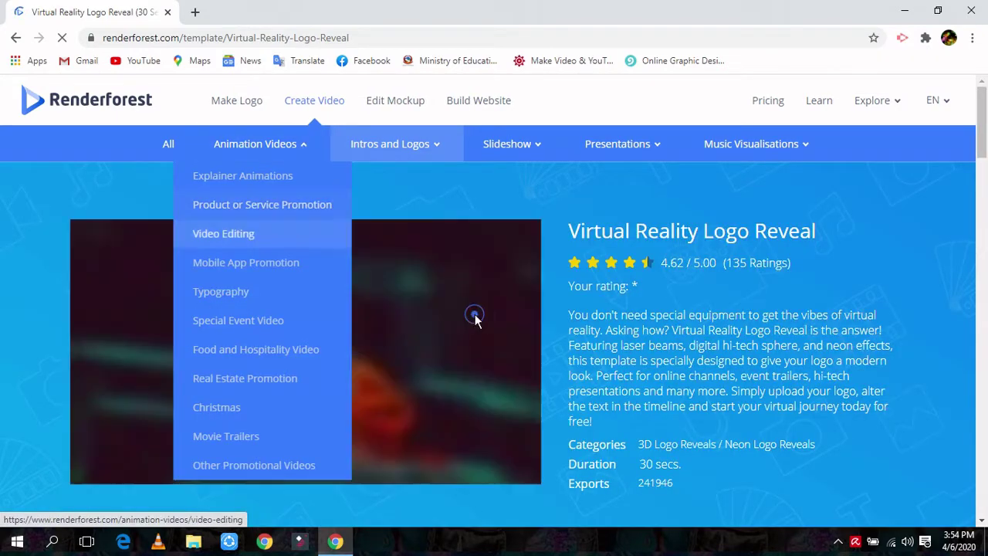
scroll(2, 182, "down", 3)
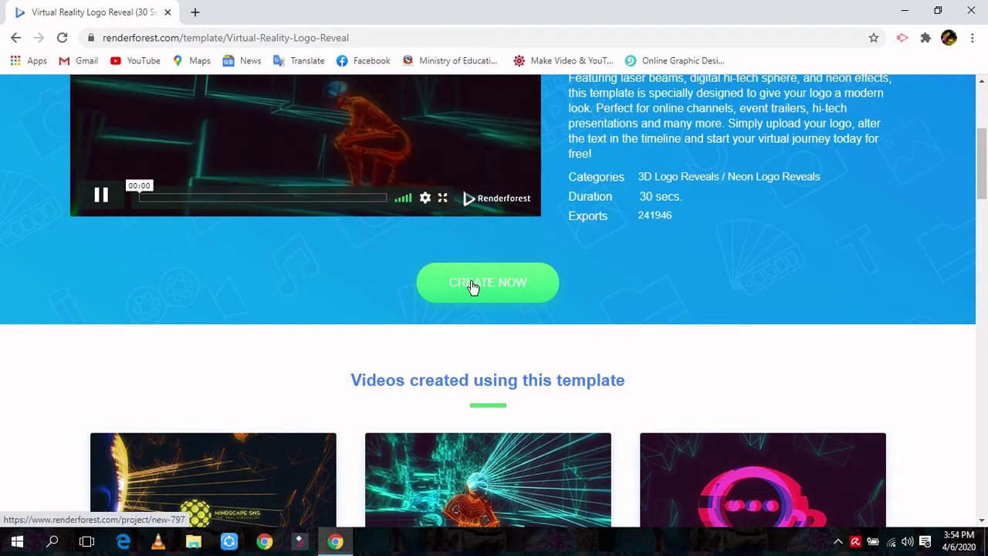
left_click(475, 286)
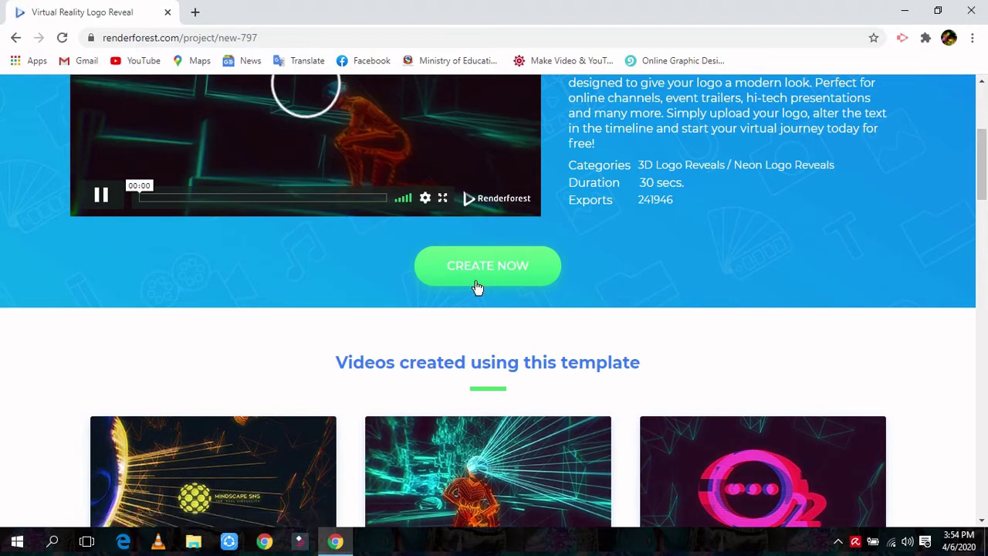
left_click(475, 284)
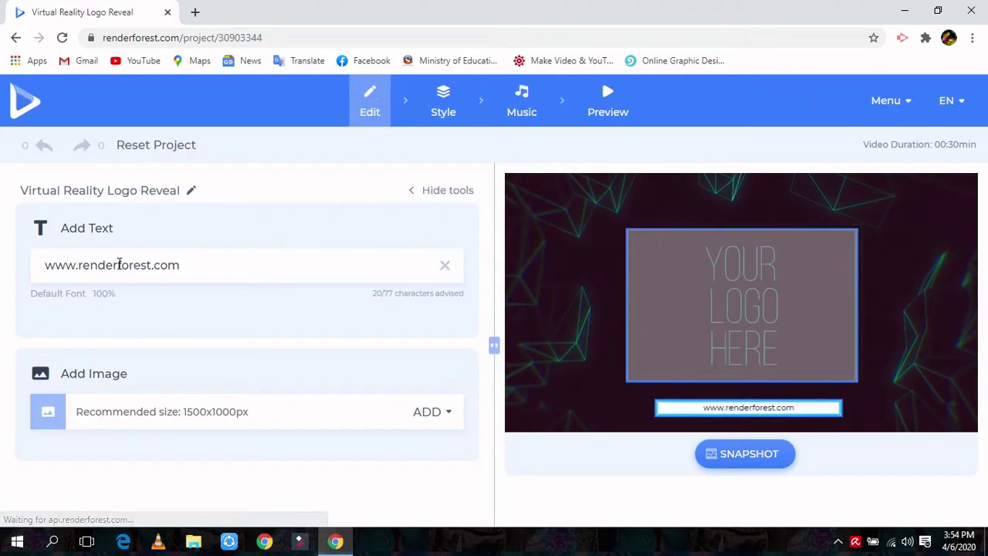
left_click(181, 268)
key("BackSpace")
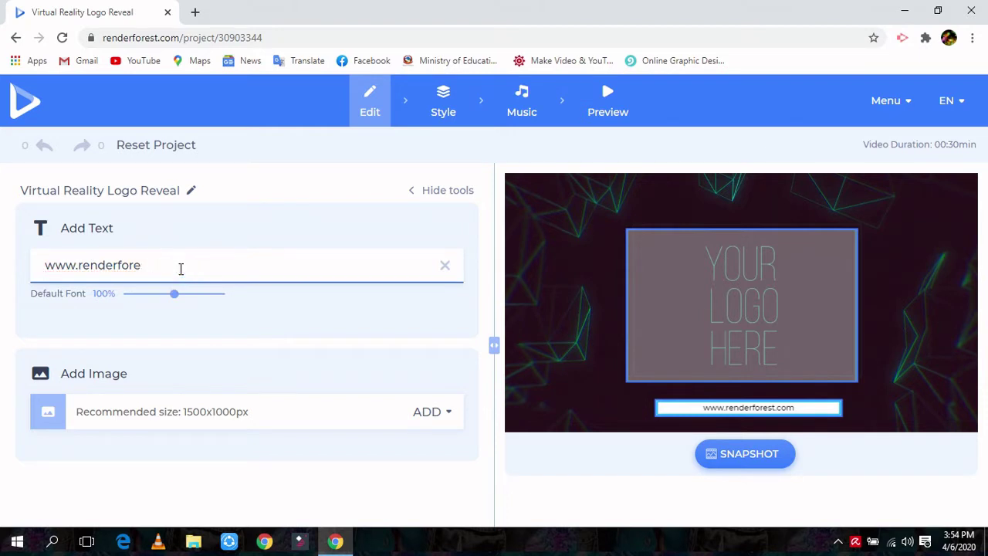
key("BackSpace")
key("BackSpace")
key("BackSpace")
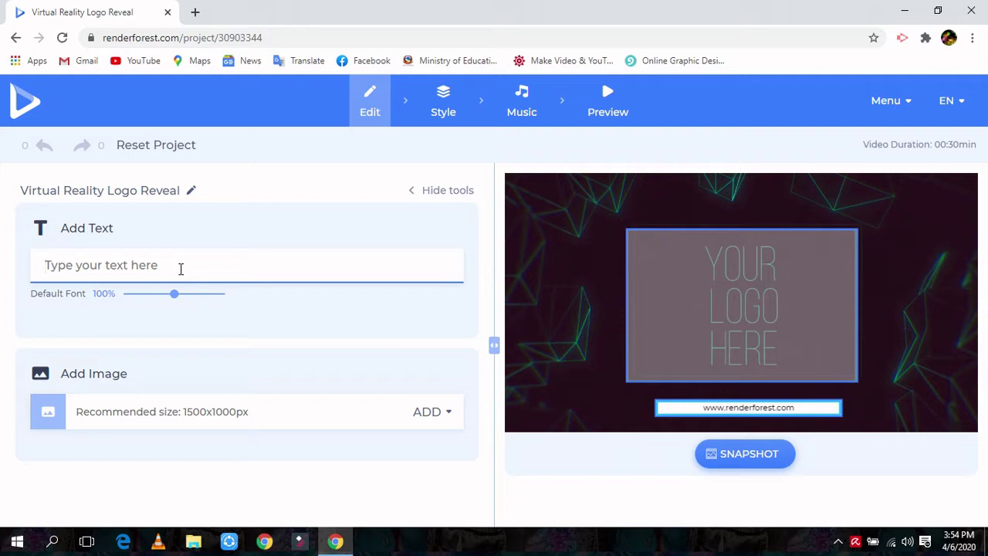
type("ROHIT tech nd tips")
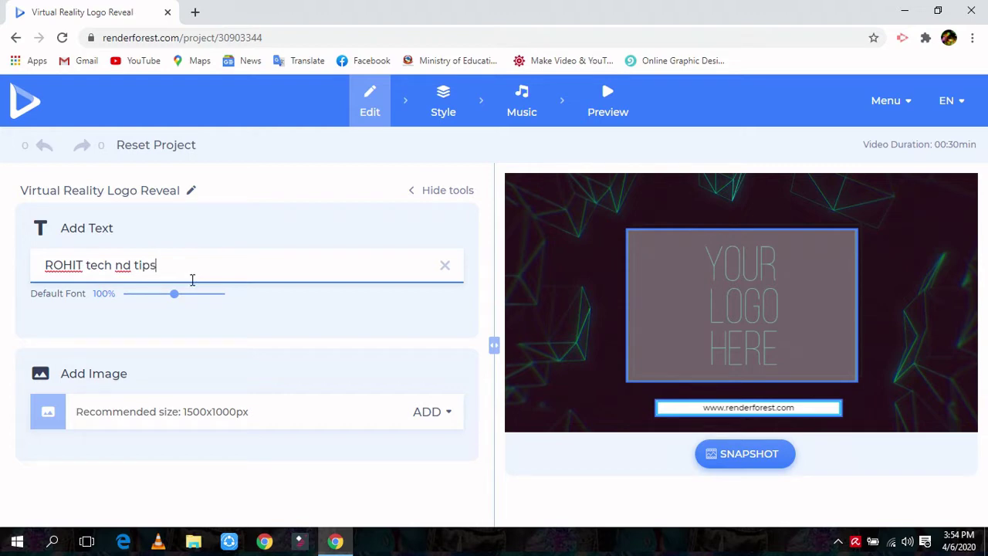
left_click(219, 340)
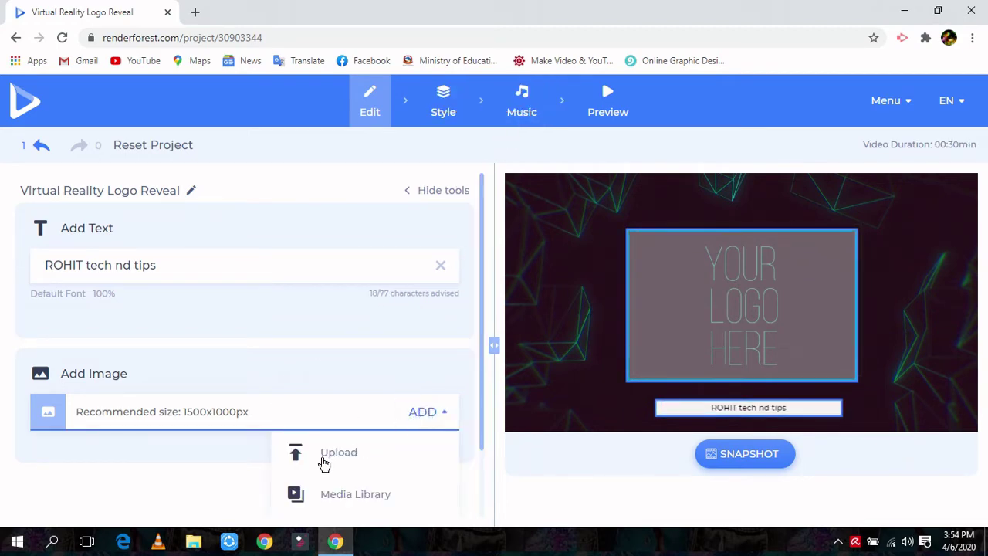
Upload rohit-removebg-preview from Pictures as the logo and confirm the crop.
left_click(322, 461)
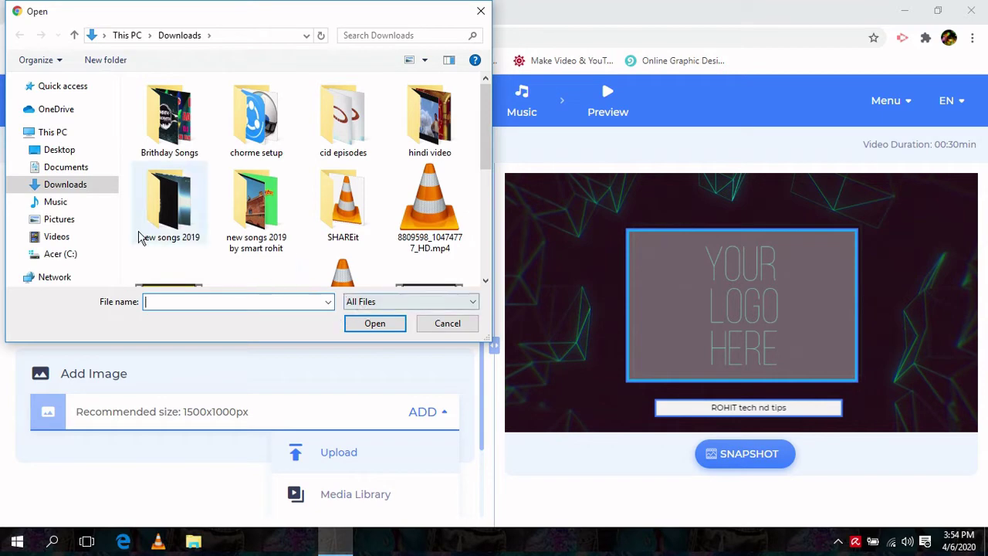
left_click(74, 222)
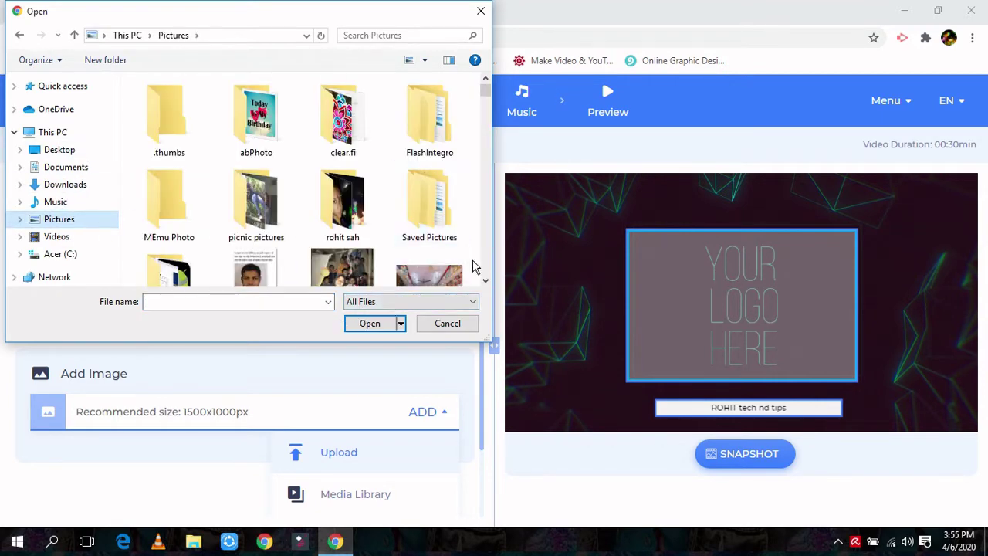
left_click(485, 280)
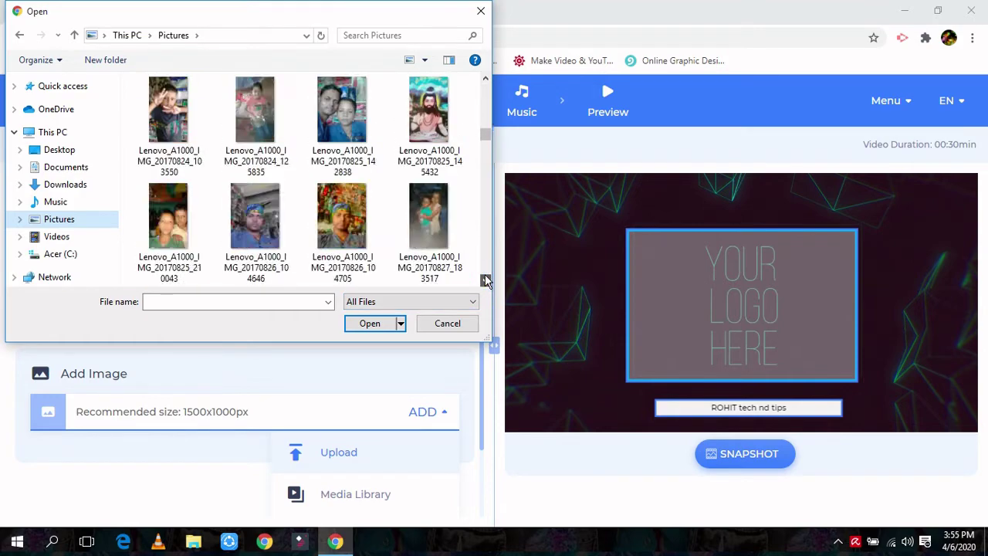
left_click(486, 280)
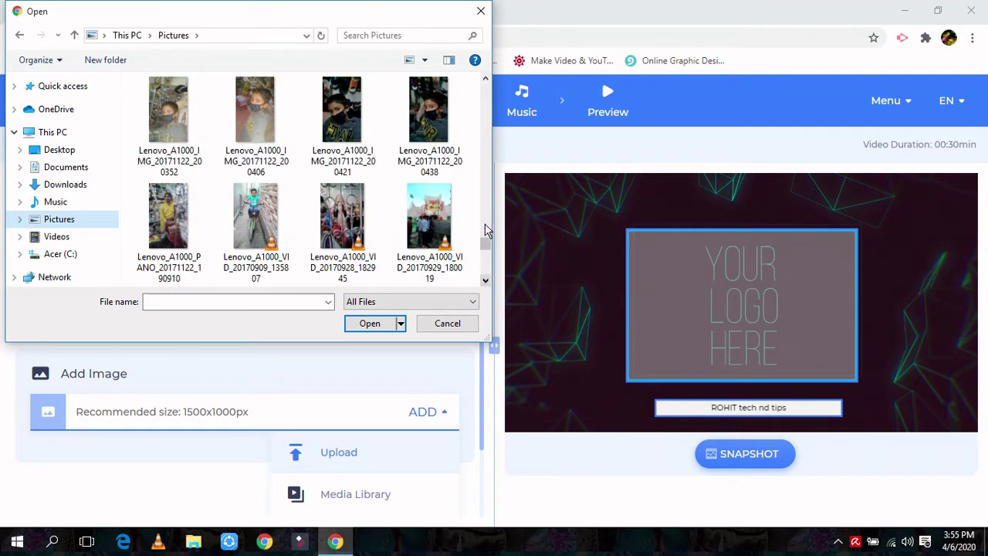
scroll(482, 282, "down", 1)
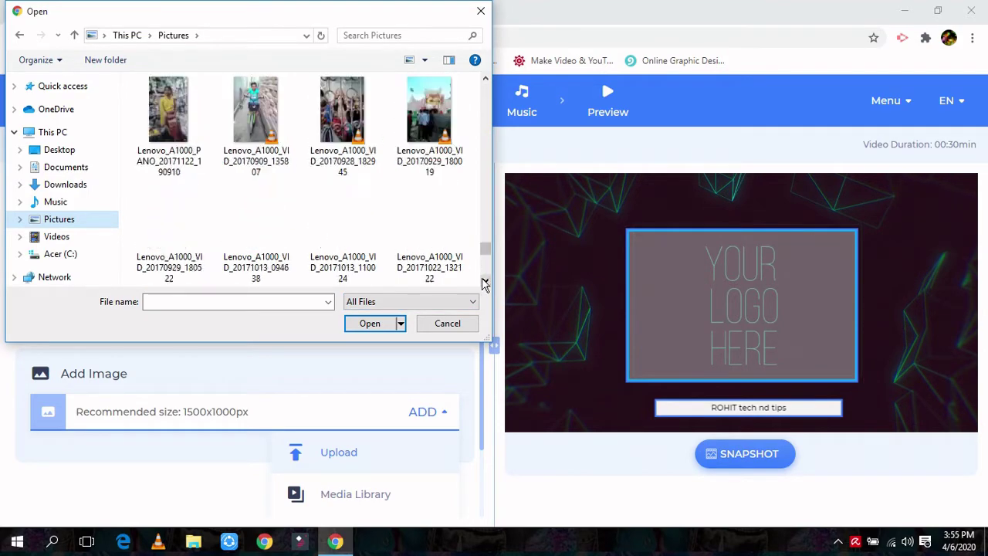
scroll(482, 278, "down", 1)
scroll(479, 278, "down", 1)
left_click(485, 281)
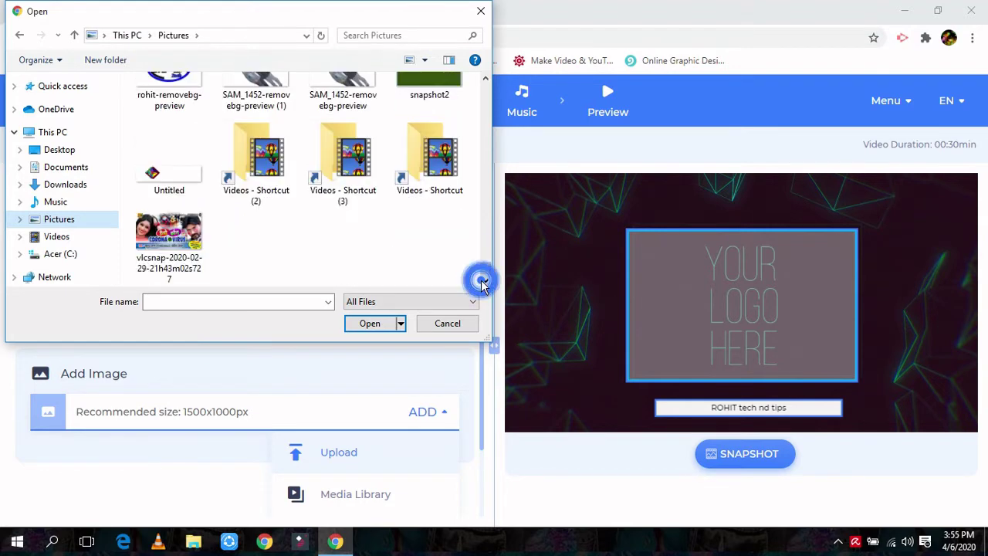
left_click(166, 97)
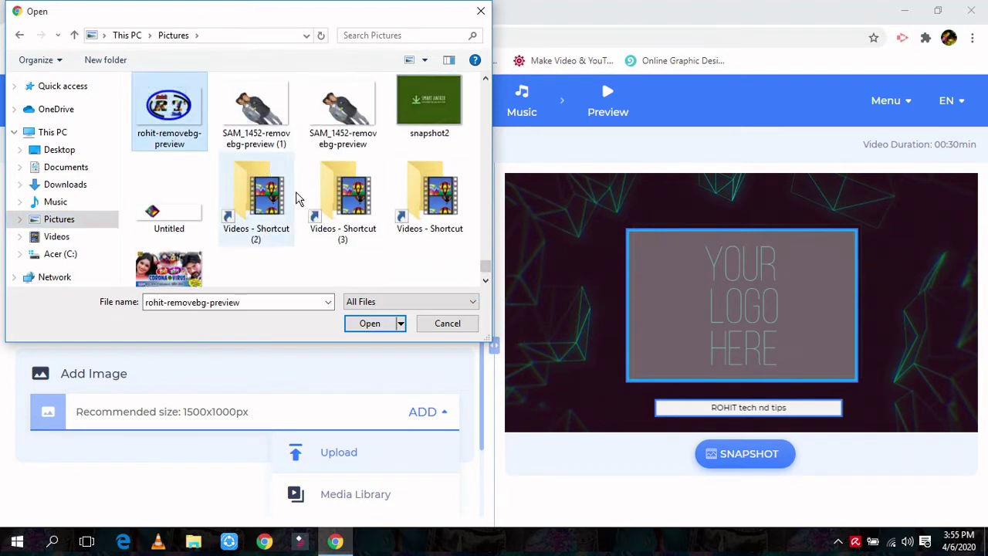
left_click(370, 323)
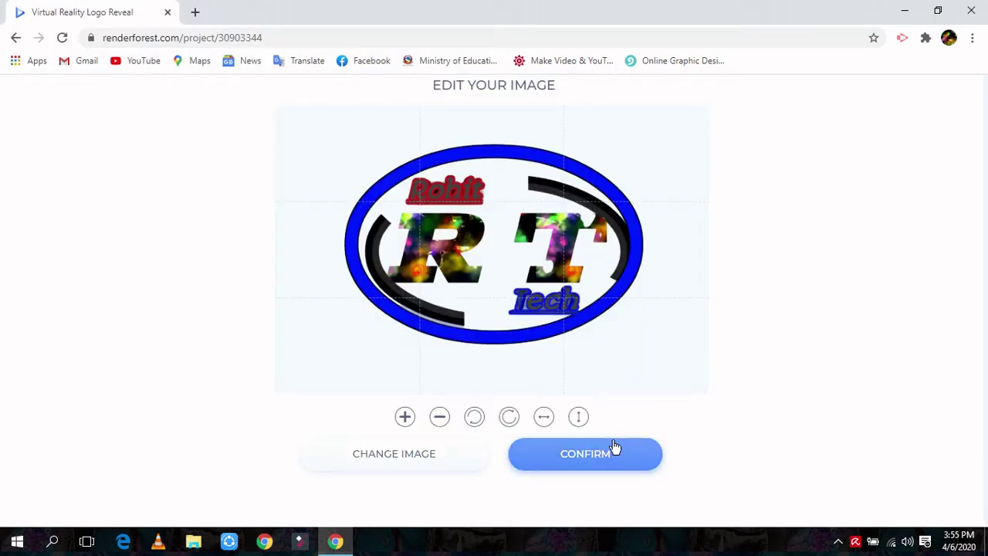
left_click(602, 456)
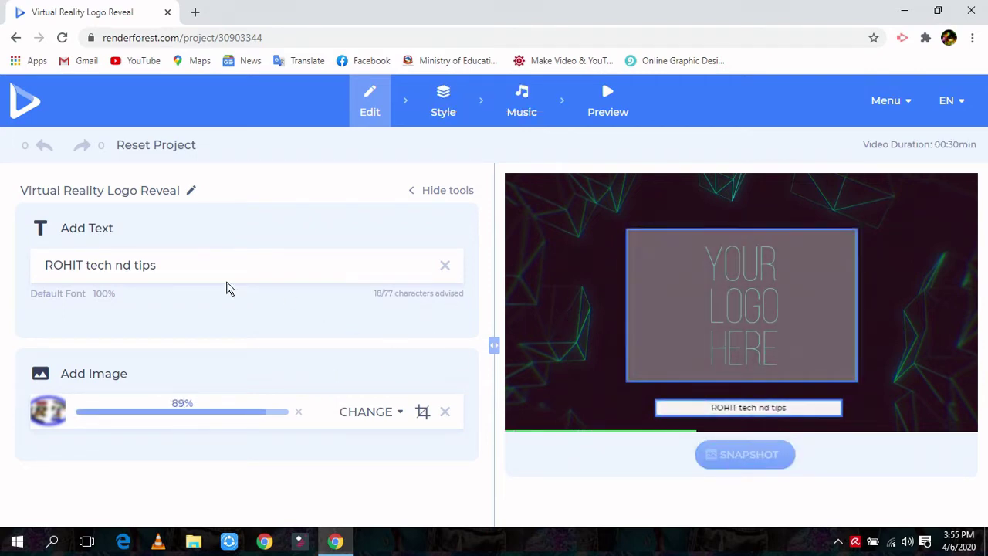
Apply the fourth Style look with the blue figure, then go to the Music step.
left_click(428, 111)
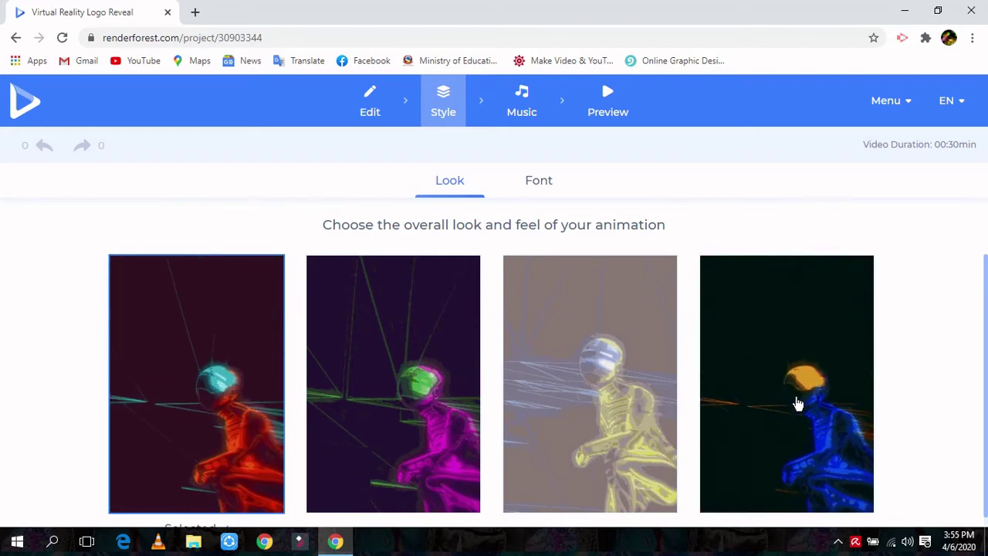
left_click(797, 403)
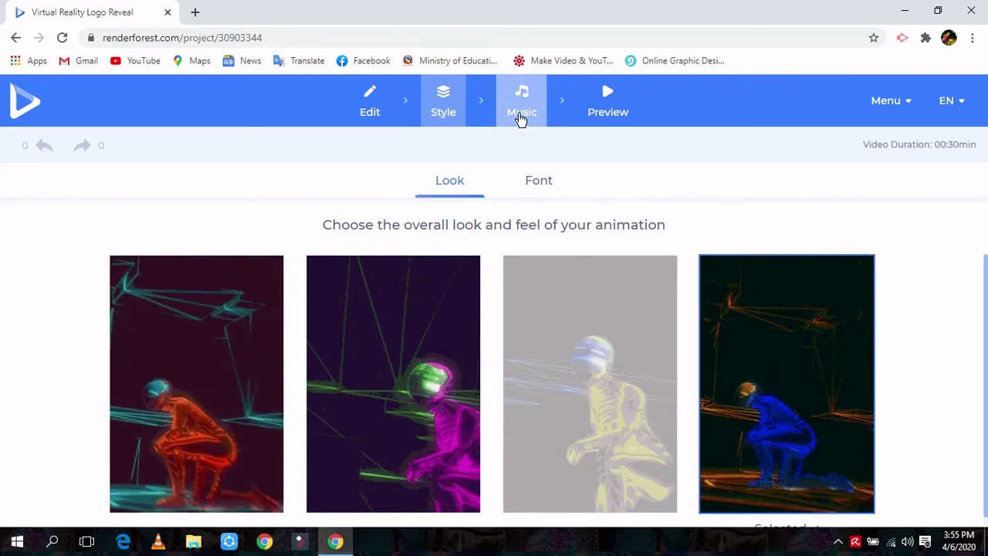
left_click(521, 118)
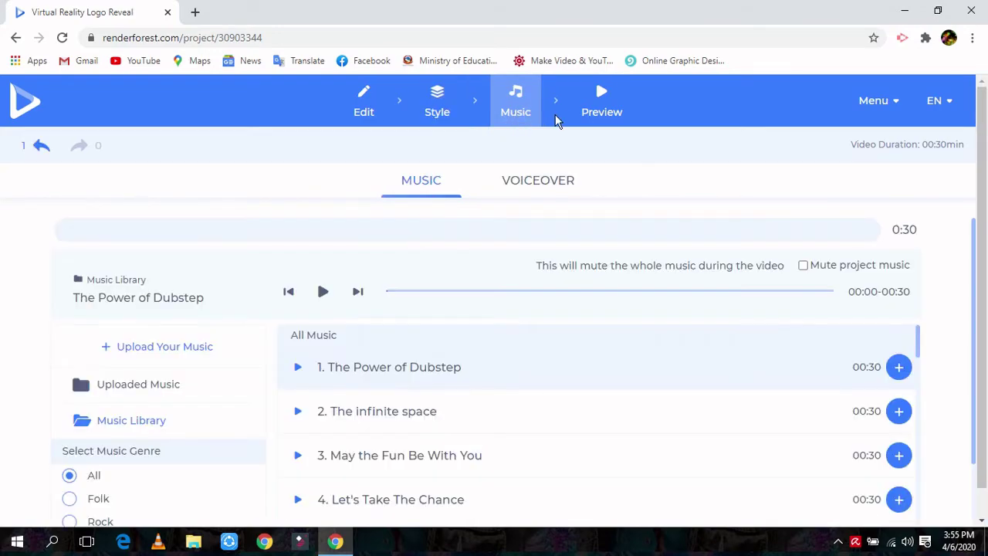
Start a FREE PREVIEW web-quality export from the Preview step.
left_click(589, 116)
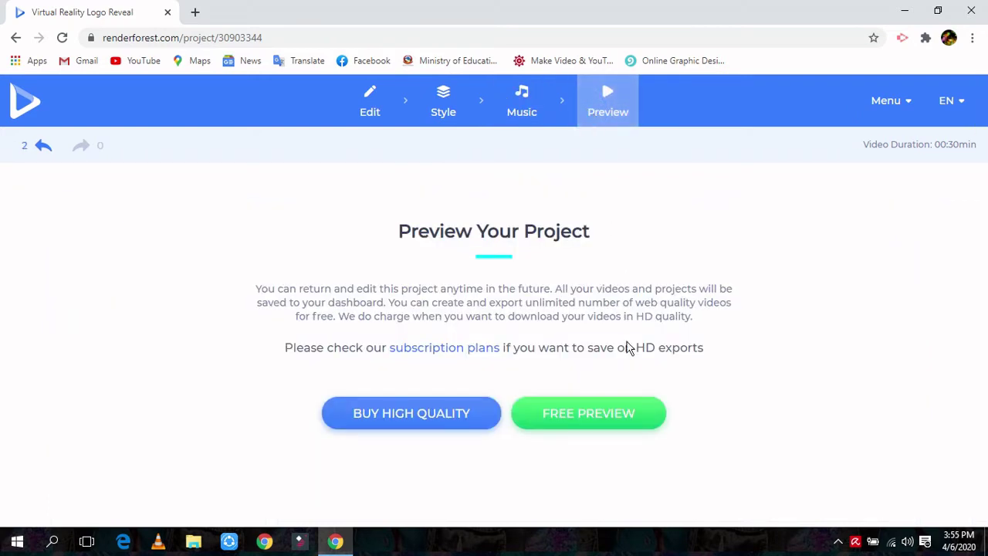
left_click(607, 415)
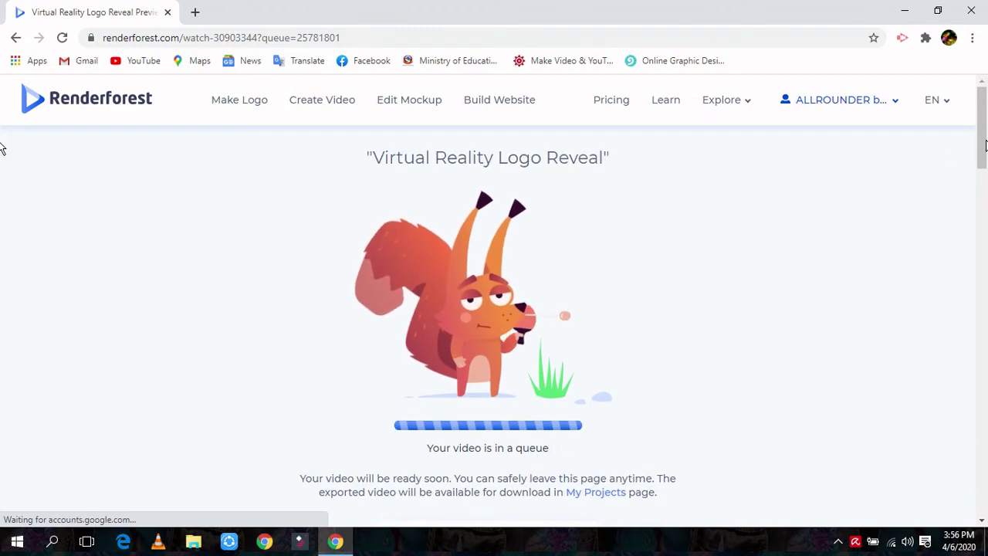
Wait on the export page until rendering reaches 100% and the 00:33 video appears.
scroll(2, 171, "down", 2)
scroll(2, 171, "down", 1)
scroll(2, 171, "down", 1)
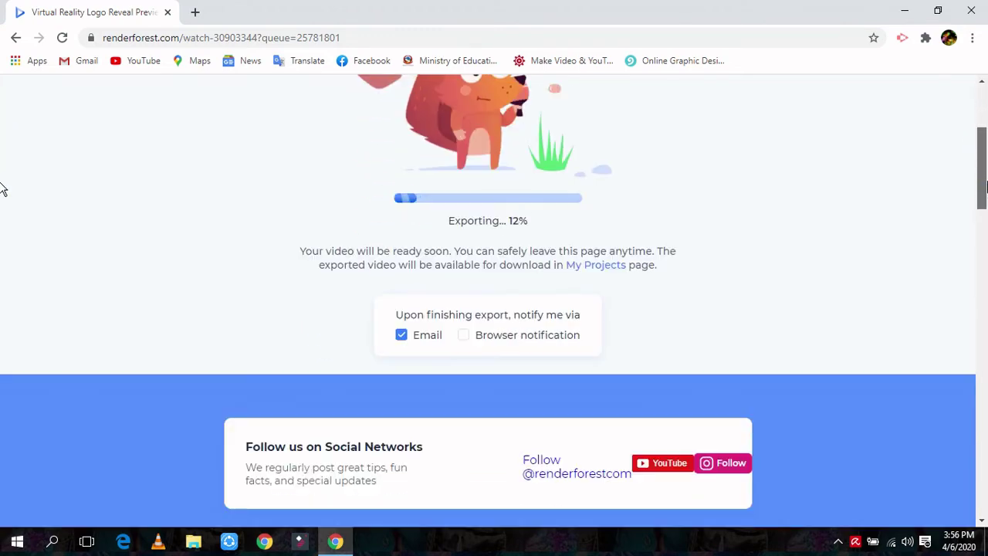
scroll(805, 231, "up", 3)
scroll(805, 230, "down", 2)
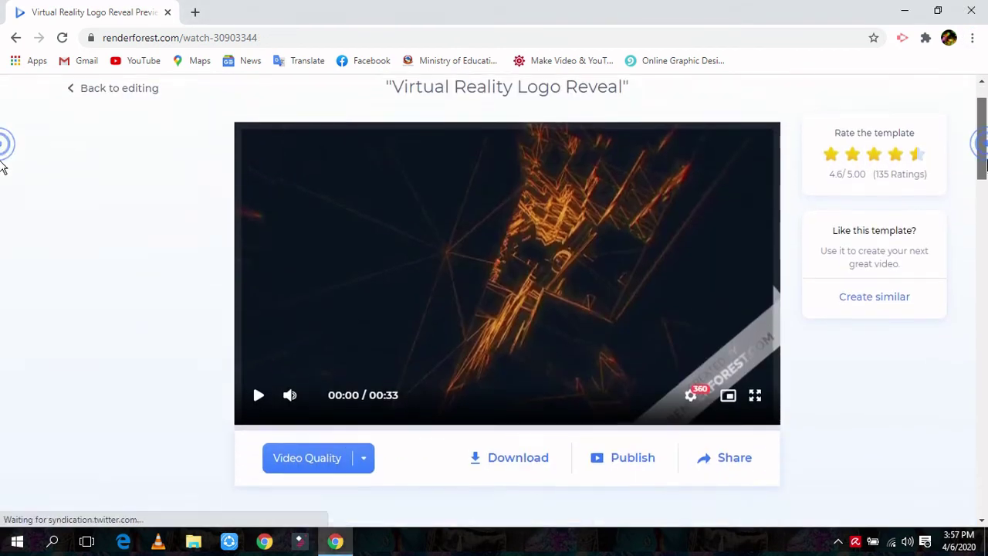
Download the finished 00:33 Virtual Reality Logo Reveal video.
left_click_drag(982, 157, 983, 174)
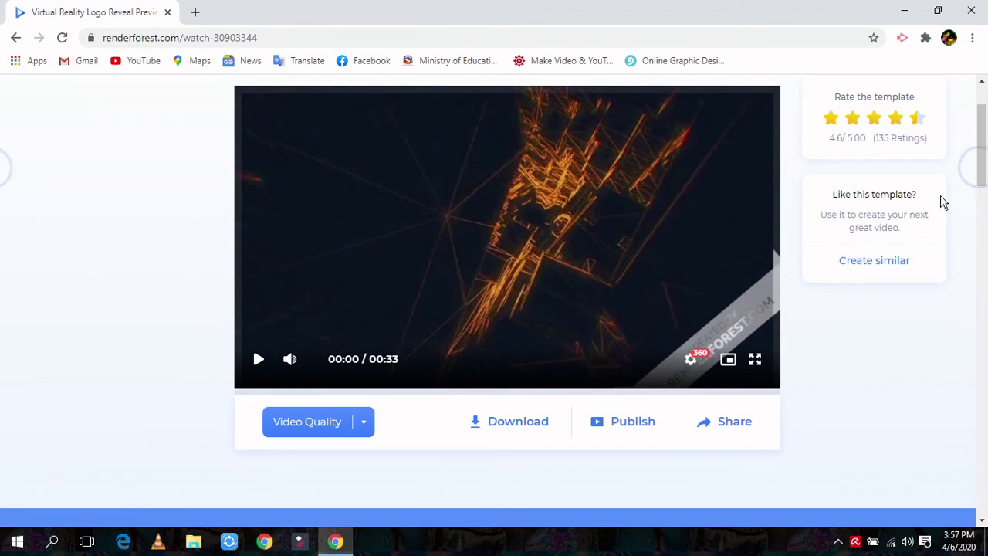
left_click(514, 429)
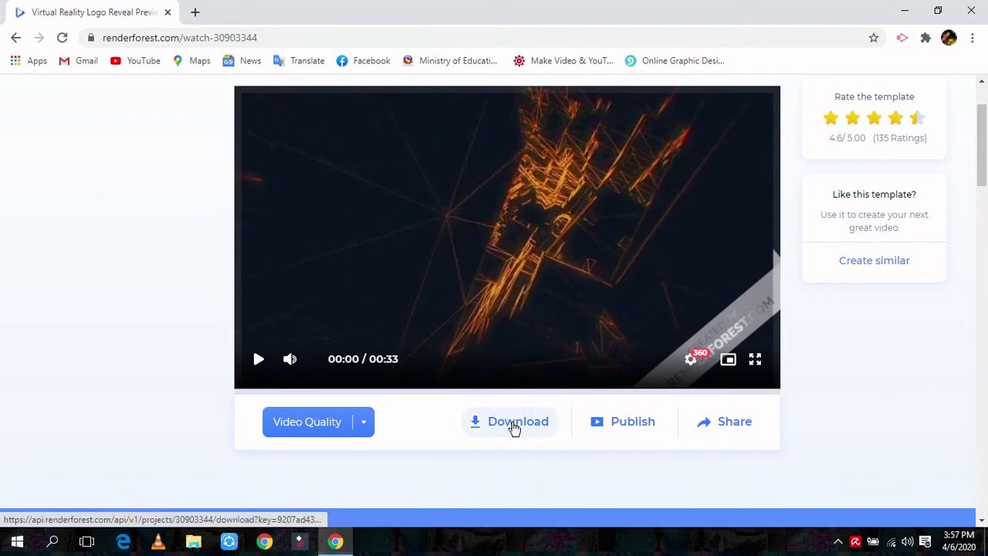